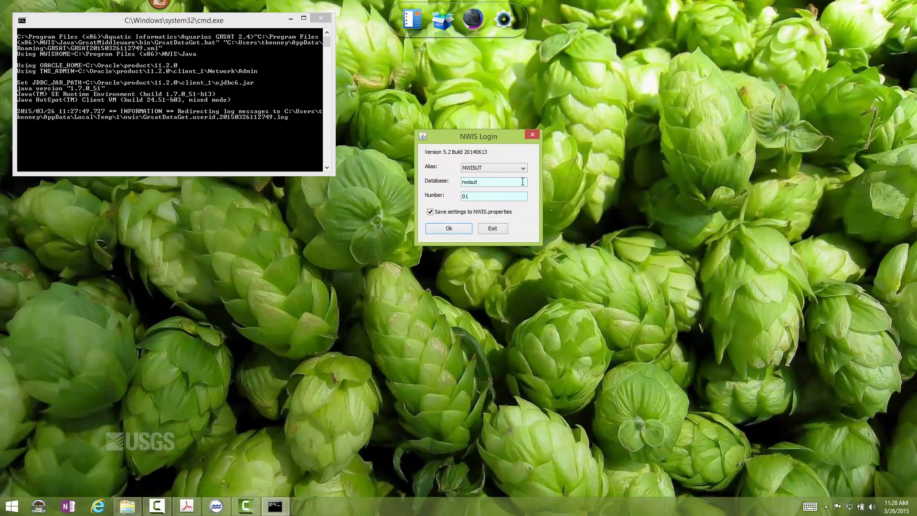
Log in to NWIS with the NWISUT alias, database nwisut, number 01, and look up USGS site 10155000.
click(761, 351)
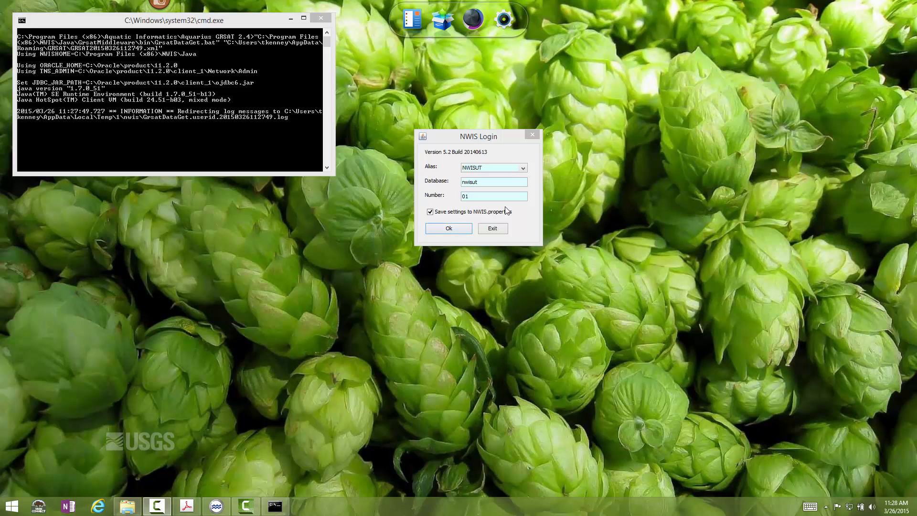
click(453, 228)
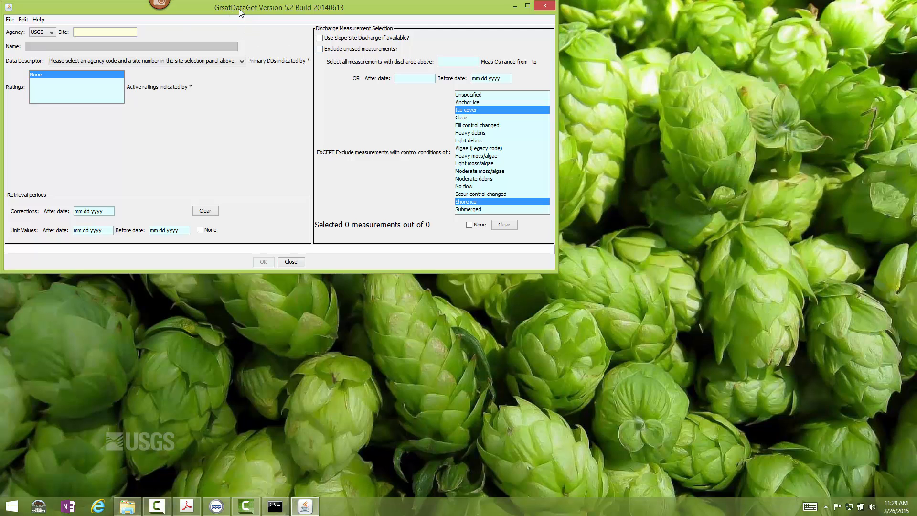
click(95, 32)
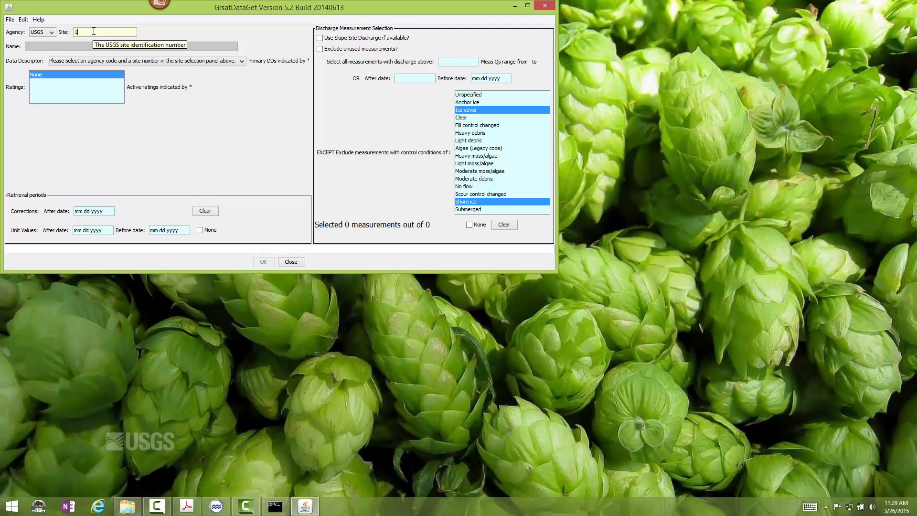
text(10155000)
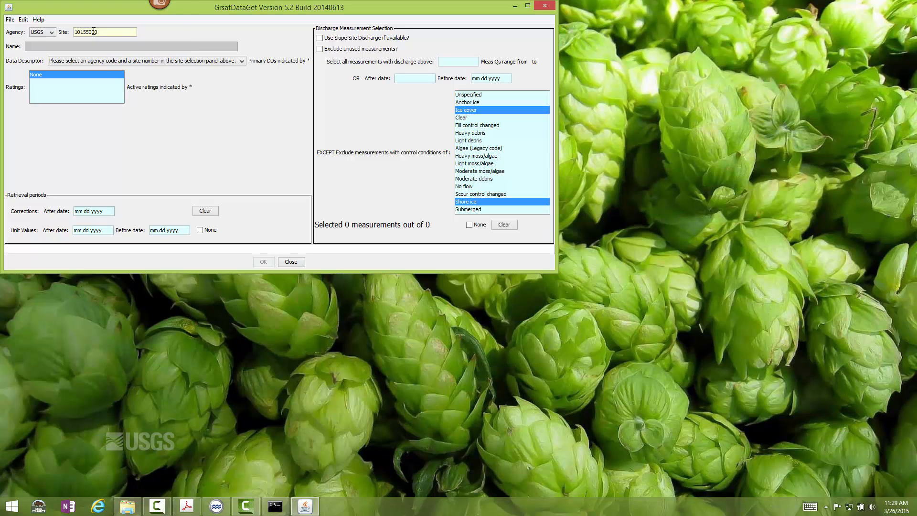
key(Tab)
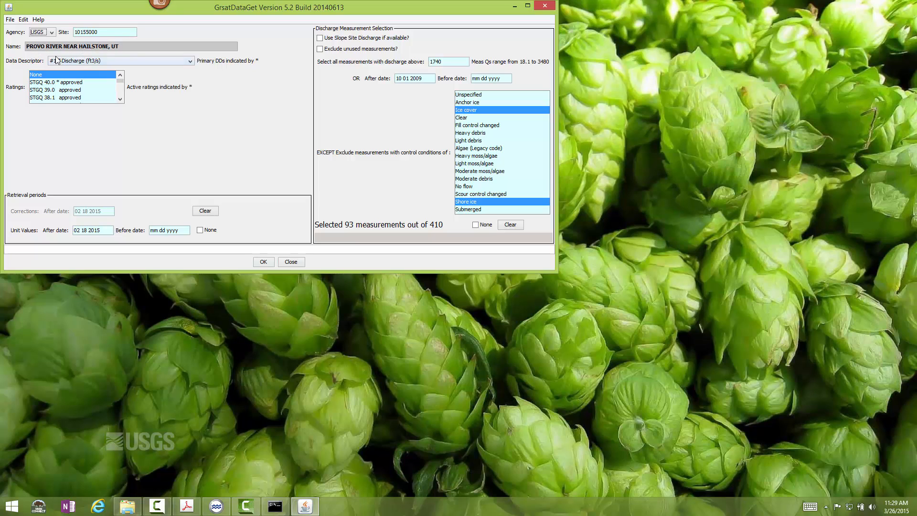
For the #1 Discharge data descriptor, select ratings STGQ 40.0, 39.0 and 38.1, and set the unit values after date to 10 01 2013.
click(190, 61)
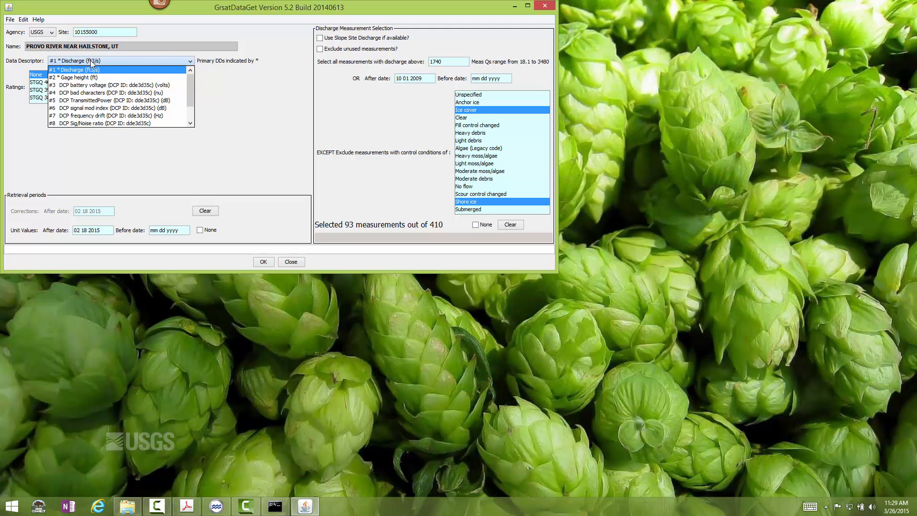
click(75, 59)
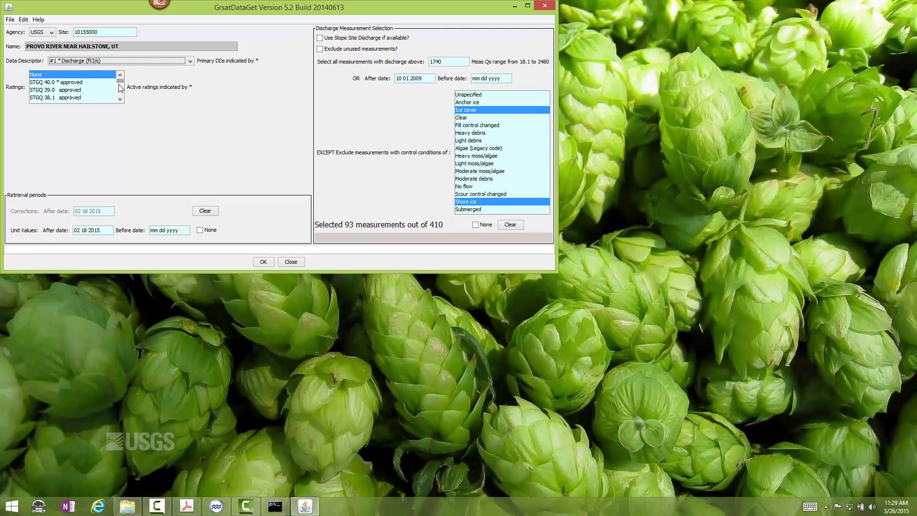
click(120, 100)
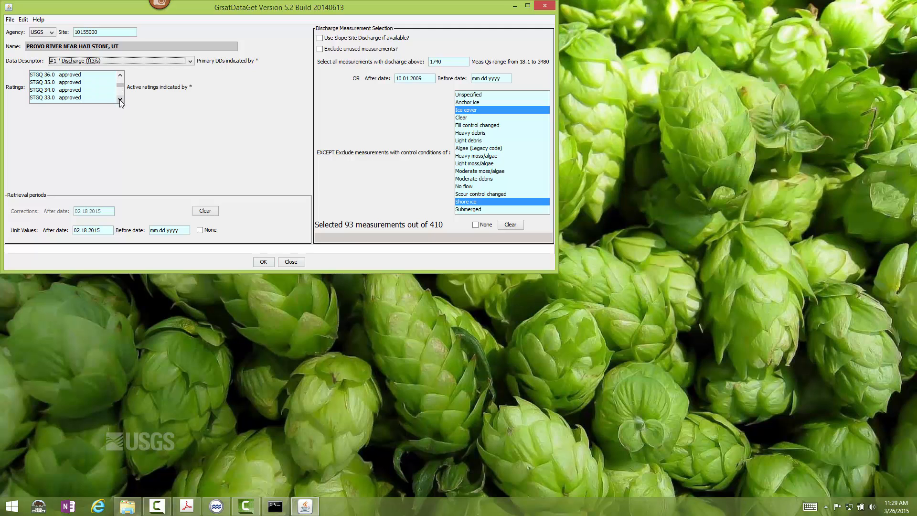
scroll(119, 93, up, 3)
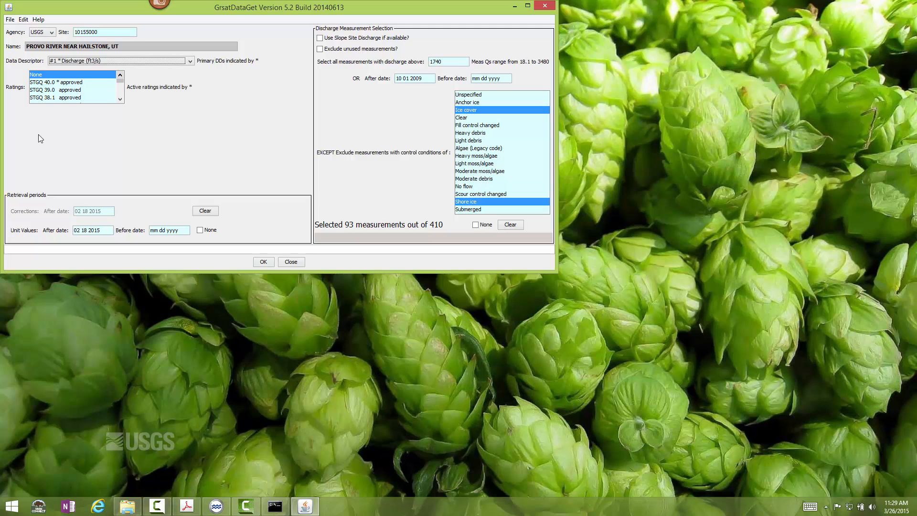
click(70, 84)
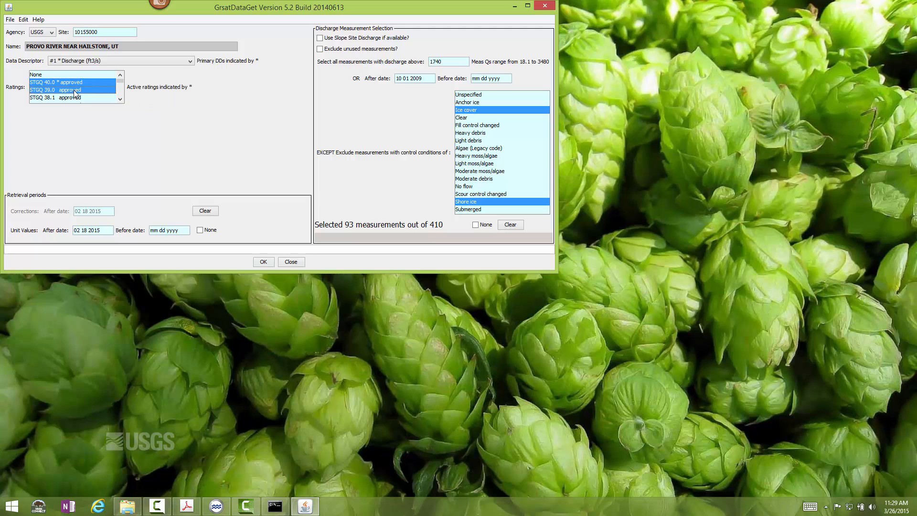
shift+click(72, 98)
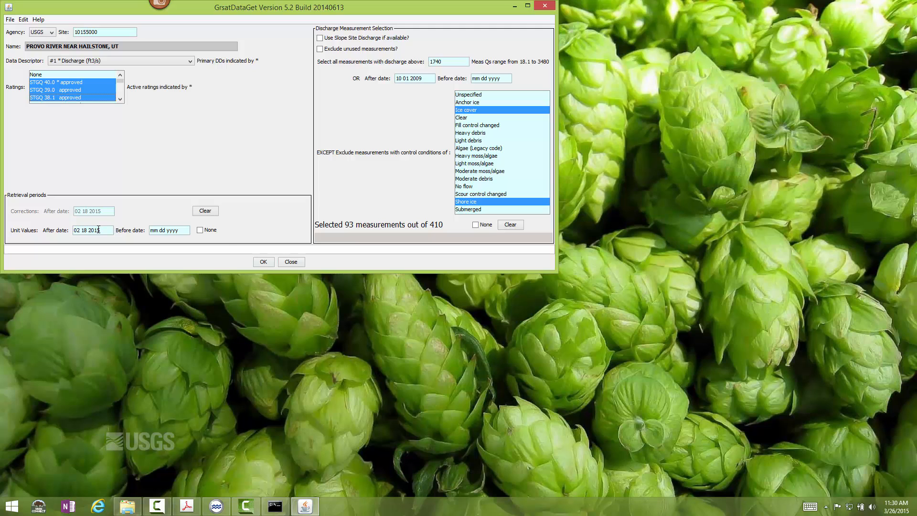
triple_click(99, 230)
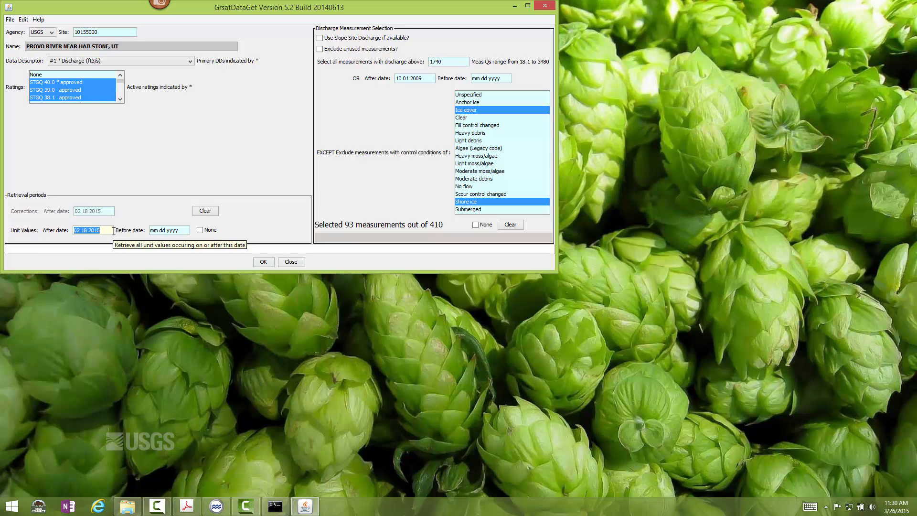
text(10 01)
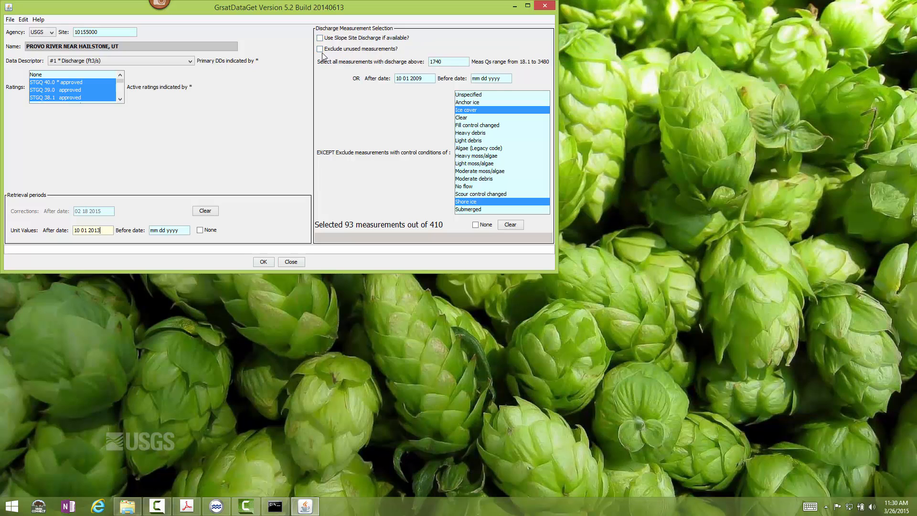
Select discharge measurements above 1500 or after 10 01 2012, and run the data retrieval.
double_click(445, 62)
text(150)
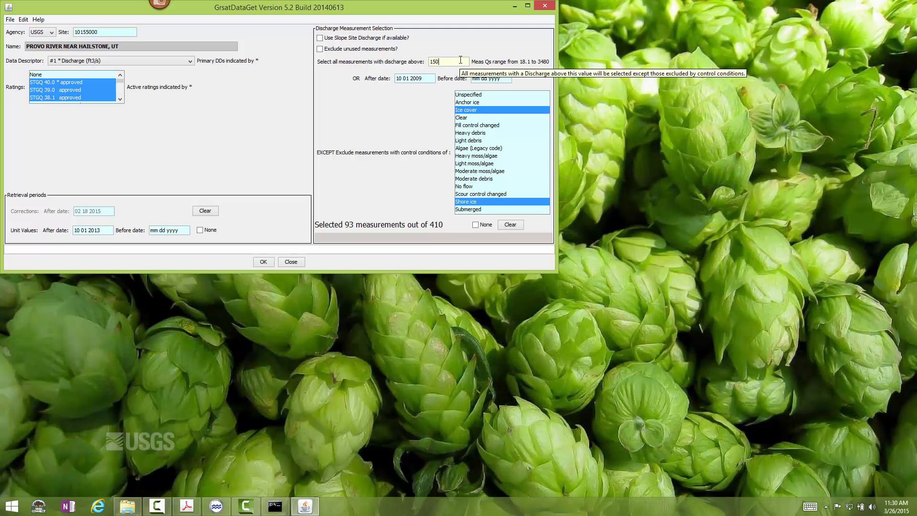
text(0)
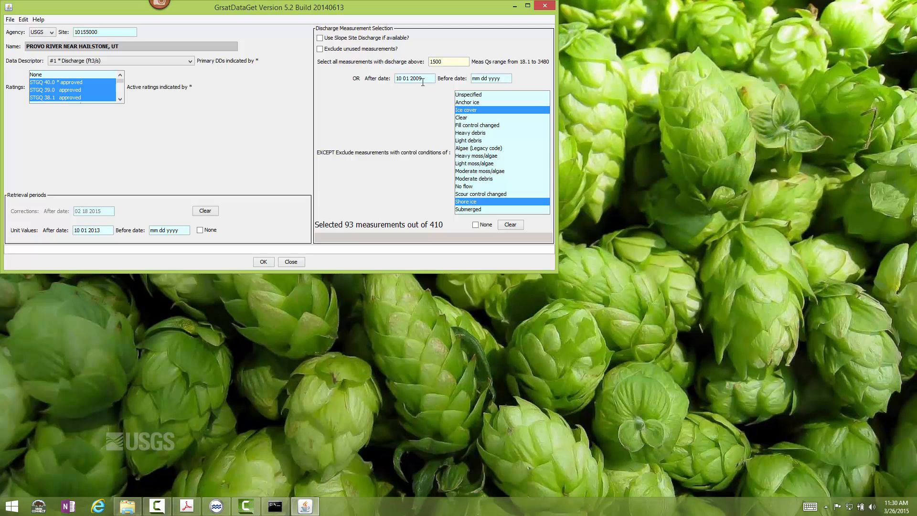
drag(423, 80, 434, 83)
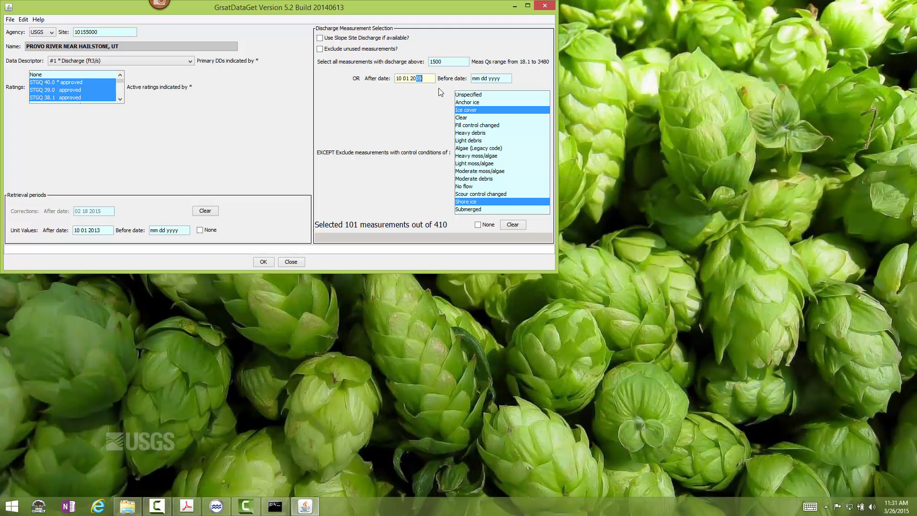
text(12)
mouse_move(494, 107)
double_click(453, 59)
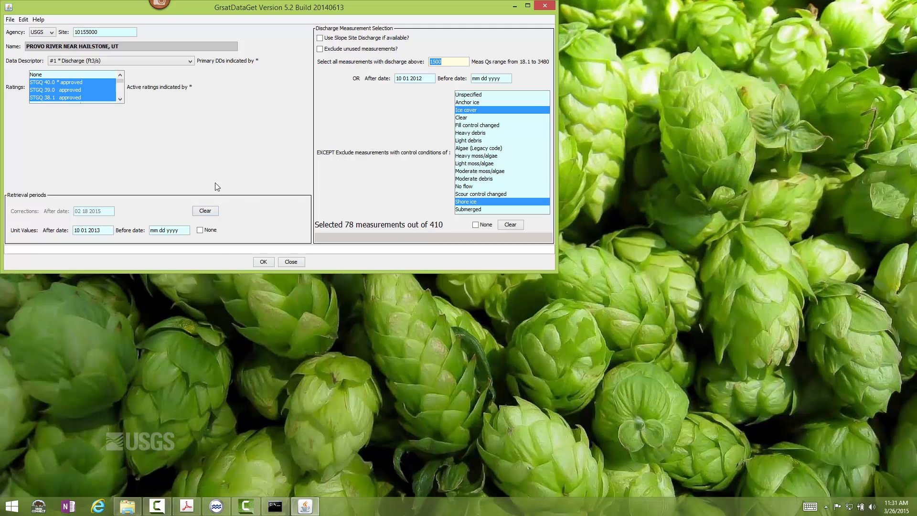
click(262, 265)
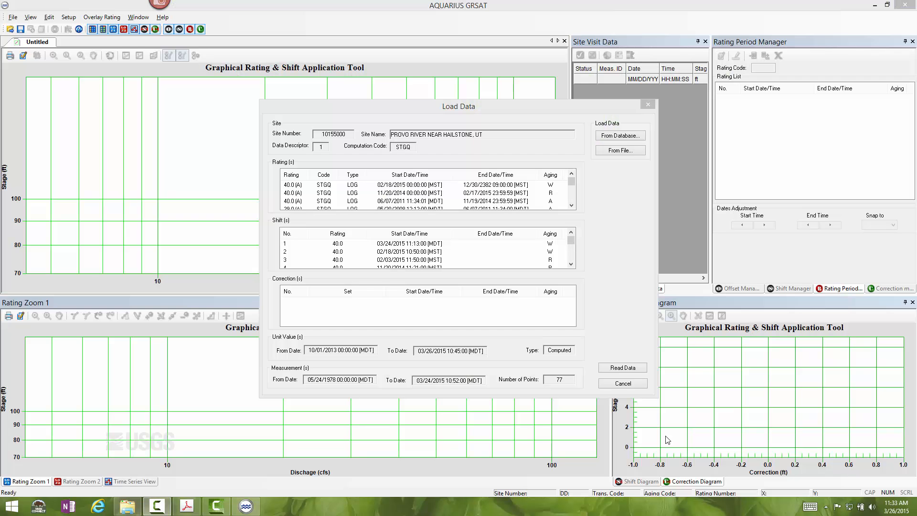
Look through the retrieved ratings in the load summary and read the data into GRSAT.
click(381, 105)
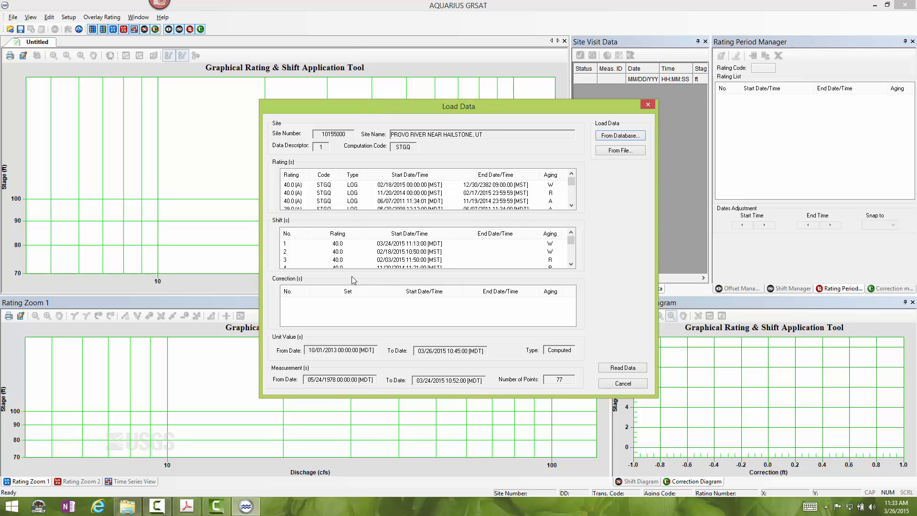
click(571, 206)
click(572, 206)
click(571, 206)
click(571, 206)
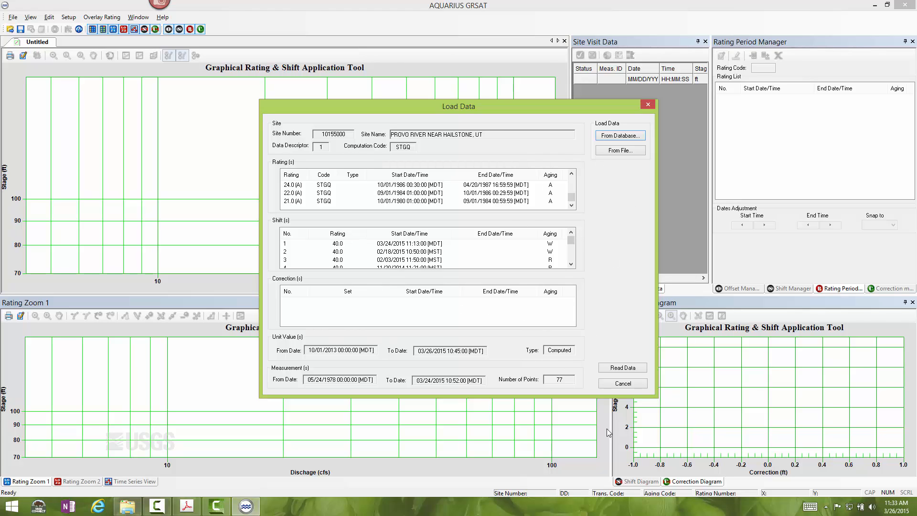
click(615, 369)
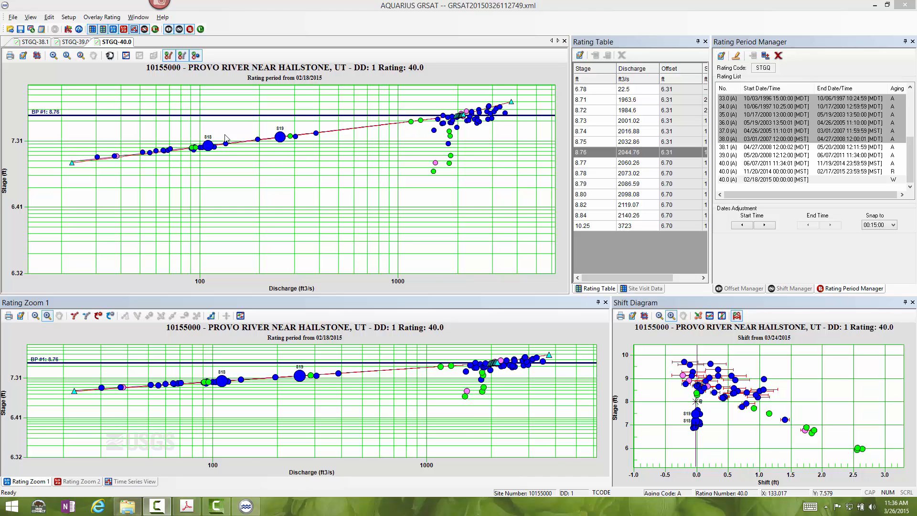
Save the site's data to the NWISUT database, number 01, dismiss the change summary and close the Save Data dialog.
click(12, 18)
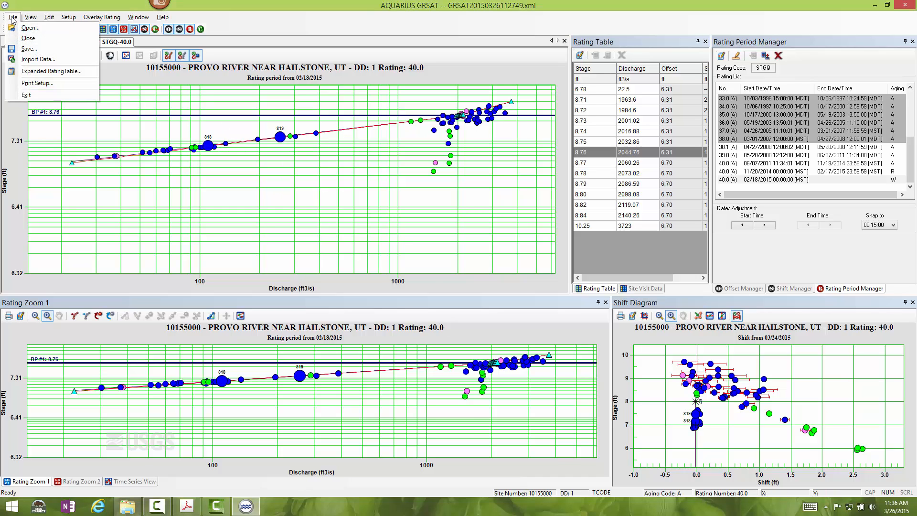
click(25, 49)
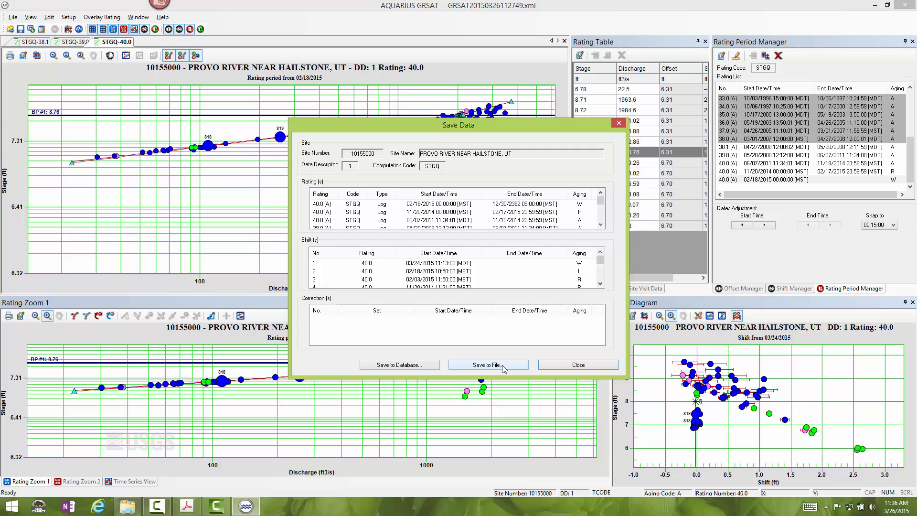
click(395, 365)
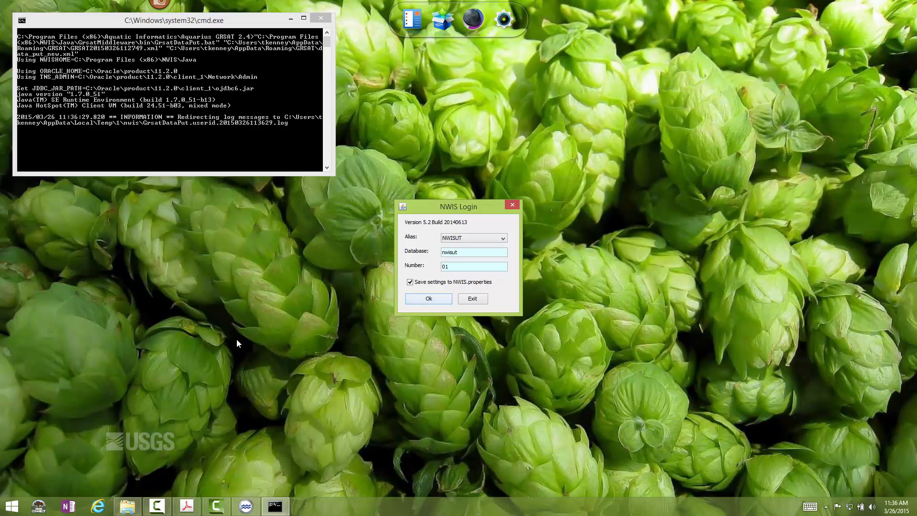
click(440, 299)
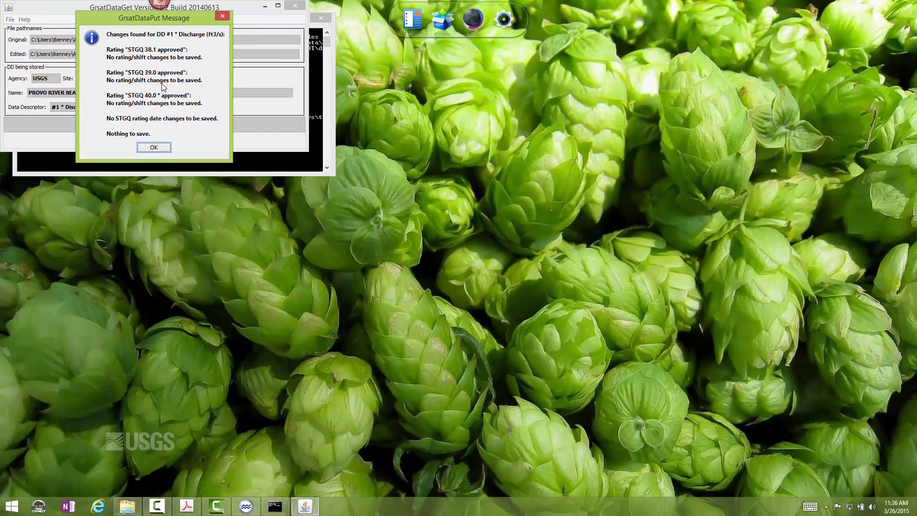
drag(152, 19, 409, 118)
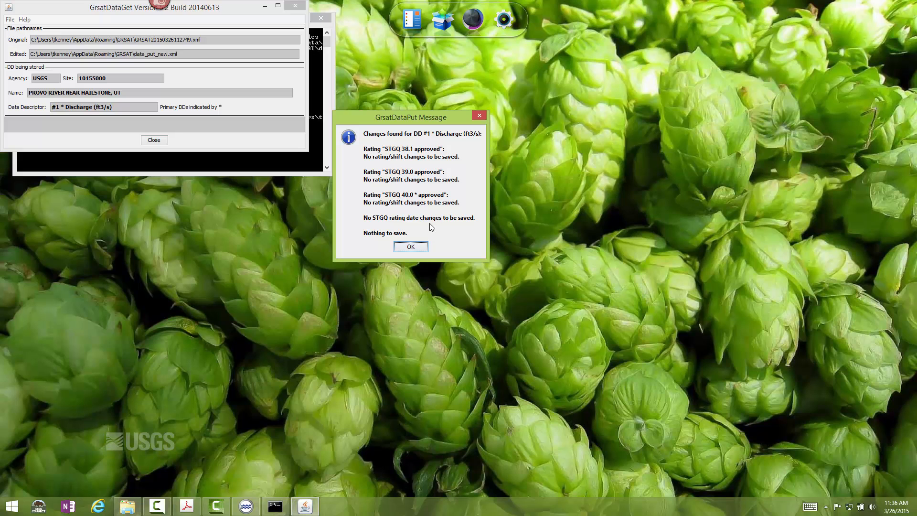
click(411, 247)
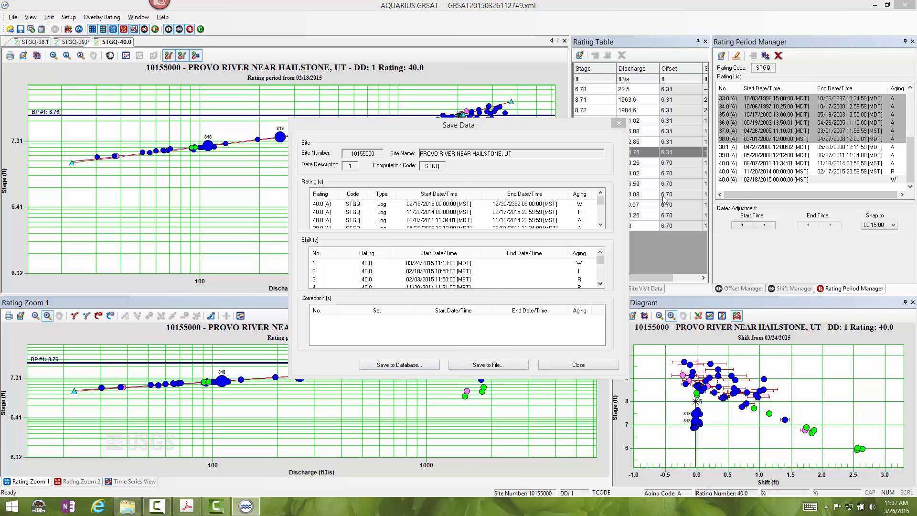
click(567, 365)
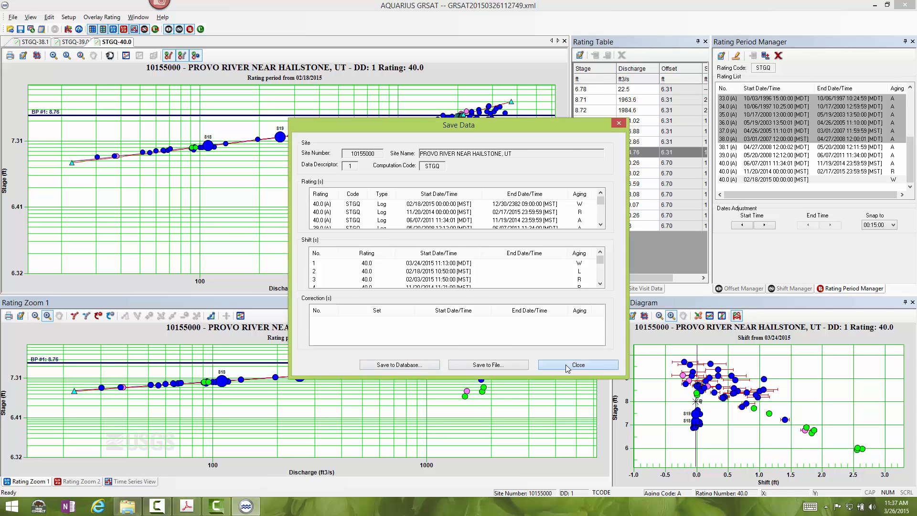